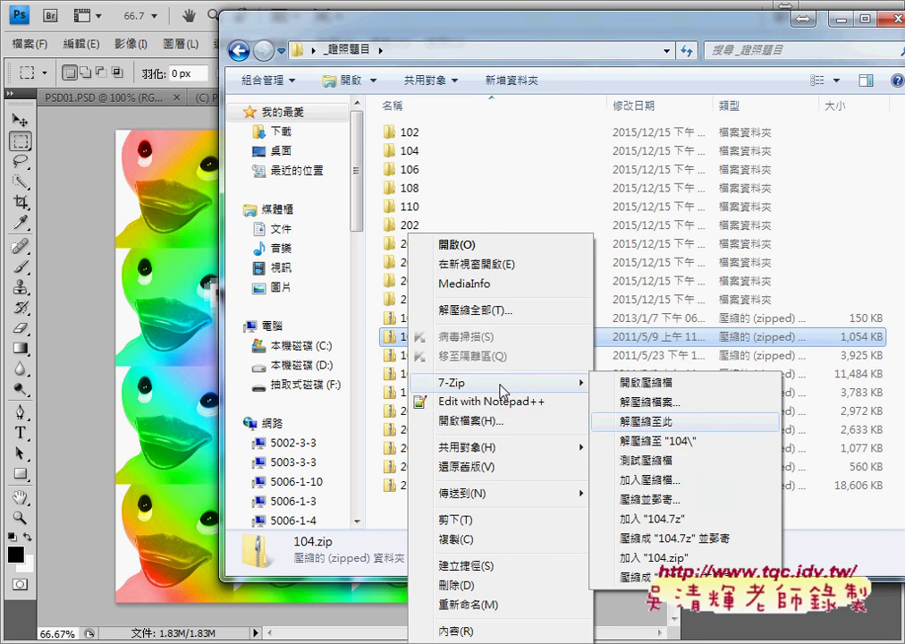
Open the 104 folder from 104.zip and drag all four PSD01 files into Photoshop
left_click(405, 154)
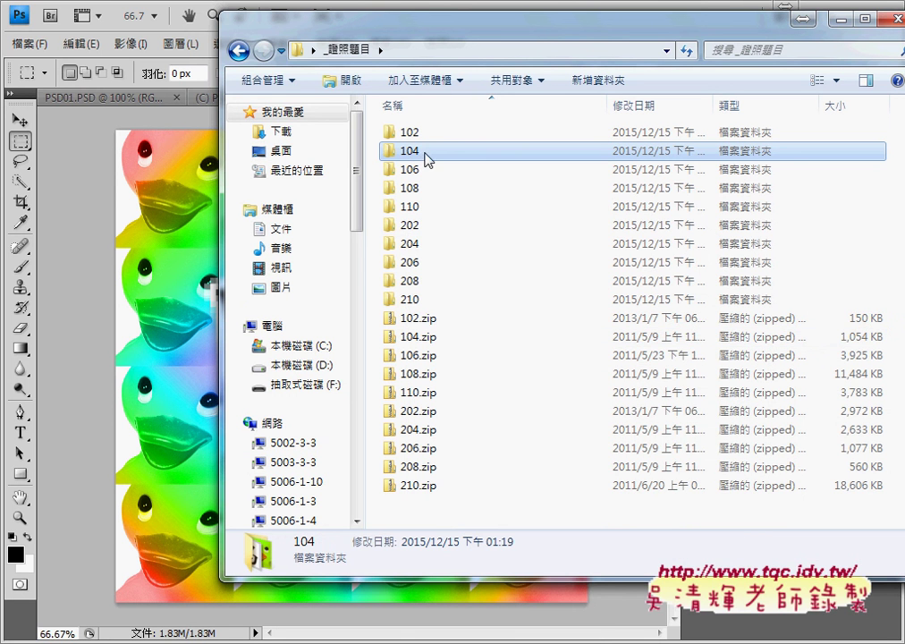
double_click(427, 340)
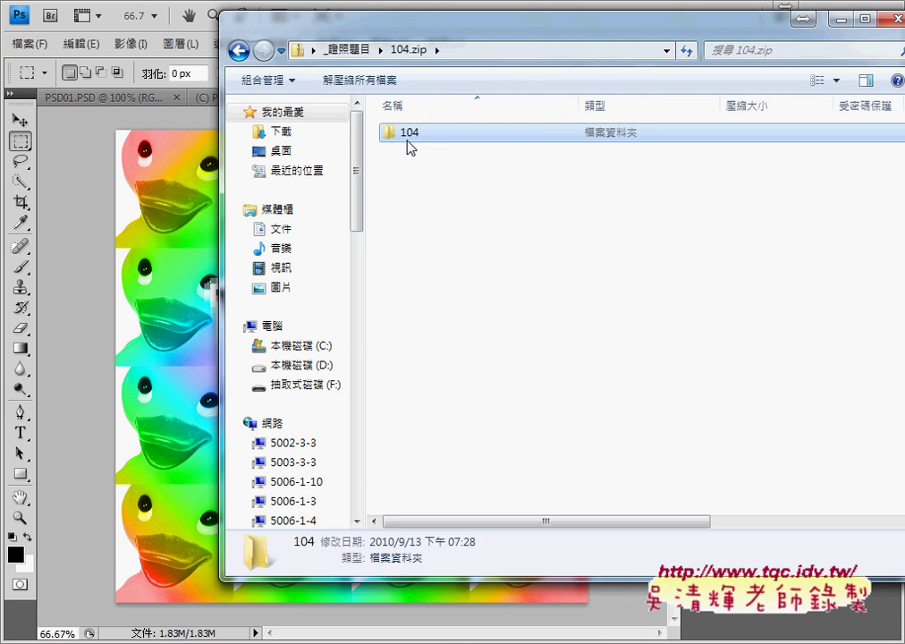
double_click(409, 143)
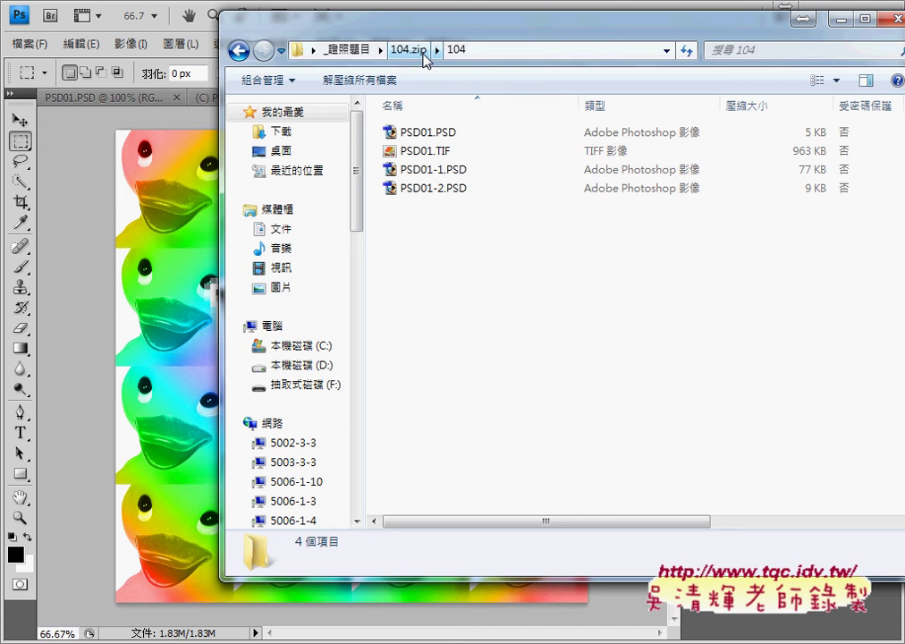
left_click(353, 50)
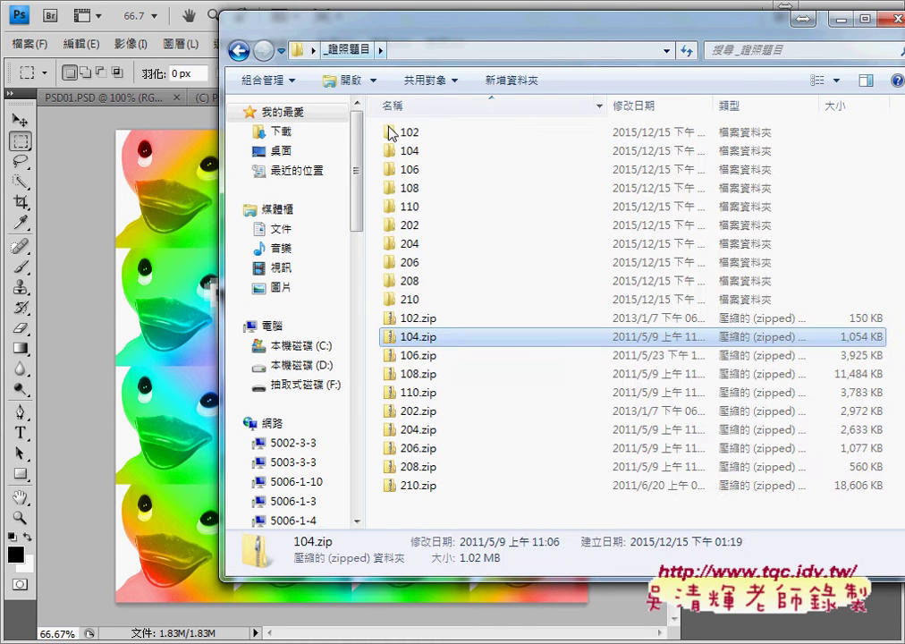
double_click(410, 150)
left_click_drag(440, 227, 416, 103)
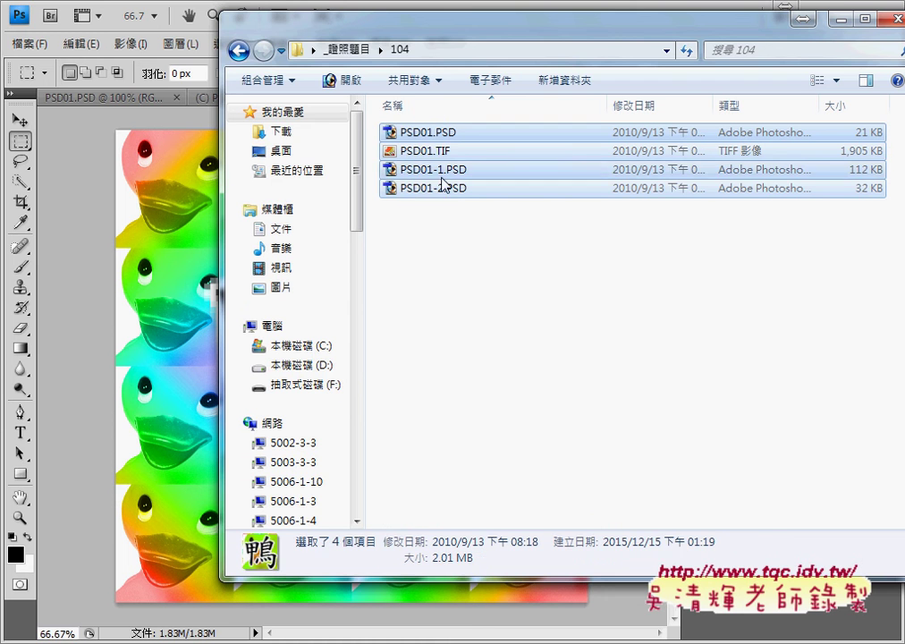
left_click_drag(444, 184, 79, 168)
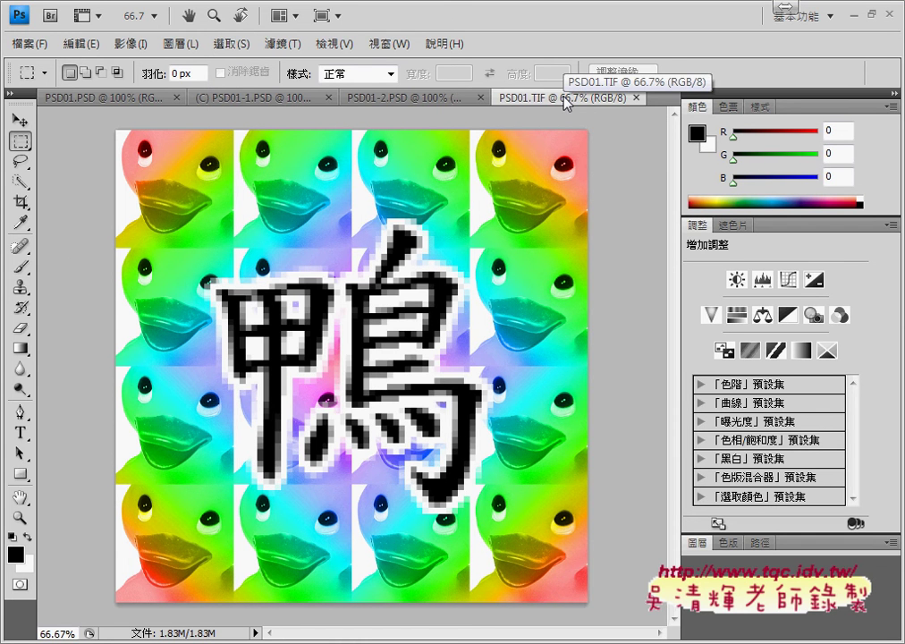
Bring PSD01.PSD to the front and drag around its small blank canvas and status area
left_click(112, 100)
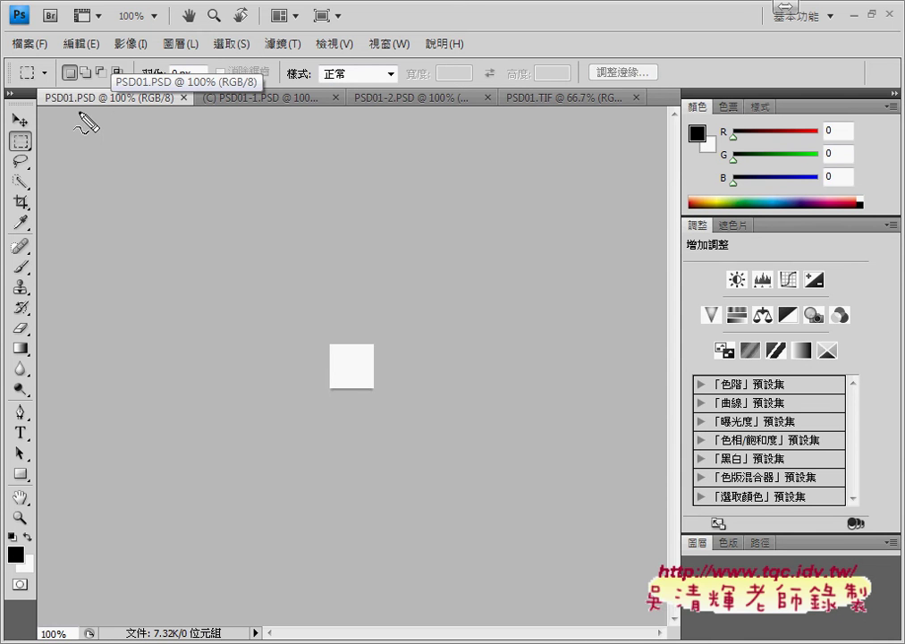
left_click_drag(79, 114, 104, 112)
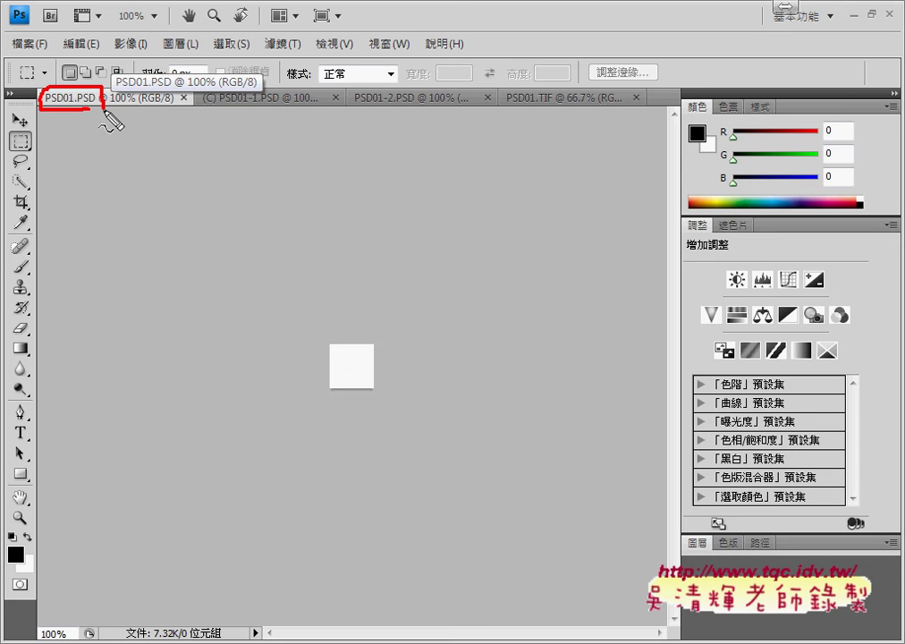
mouse_move(328, 345)
left_mouse_down()
mouse_move(323, 338)
mouse_move(388, 386)
left_mouse_up()
left_click_drag(163, 205, 163, 247)
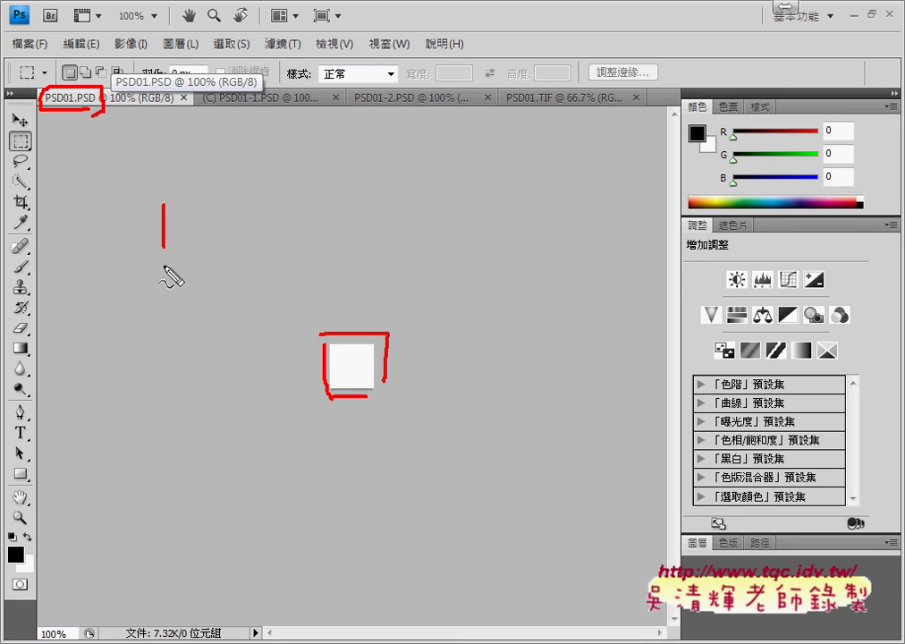
left_click_drag(158, 524, 163, 248)
left_click_drag(160, 188, 546, 190)
left_click_drag(562, 191, 582, 478)
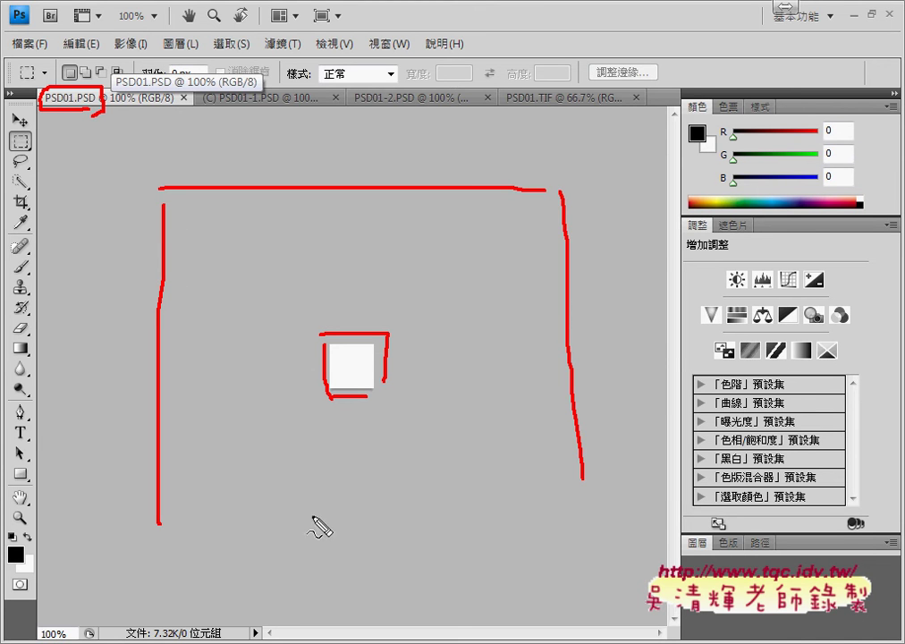
mouse_move(177, 519)
left_mouse_down()
mouse_move(548, 538)
mouse_move(586, 526)
left_mouse_up()
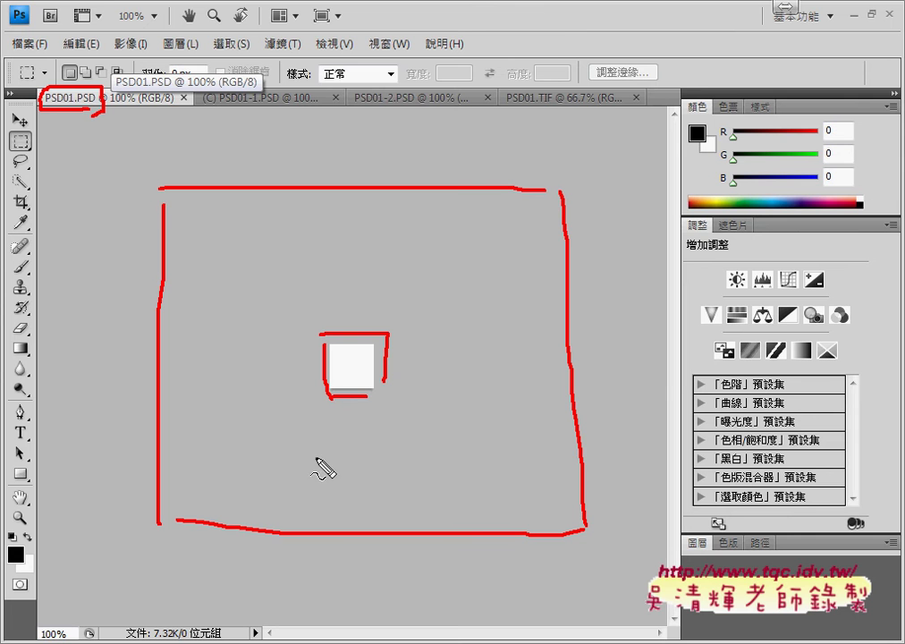
left_click_drag(234, 531, 199, 626)
left_click_drag(227, 591, 207, 626)
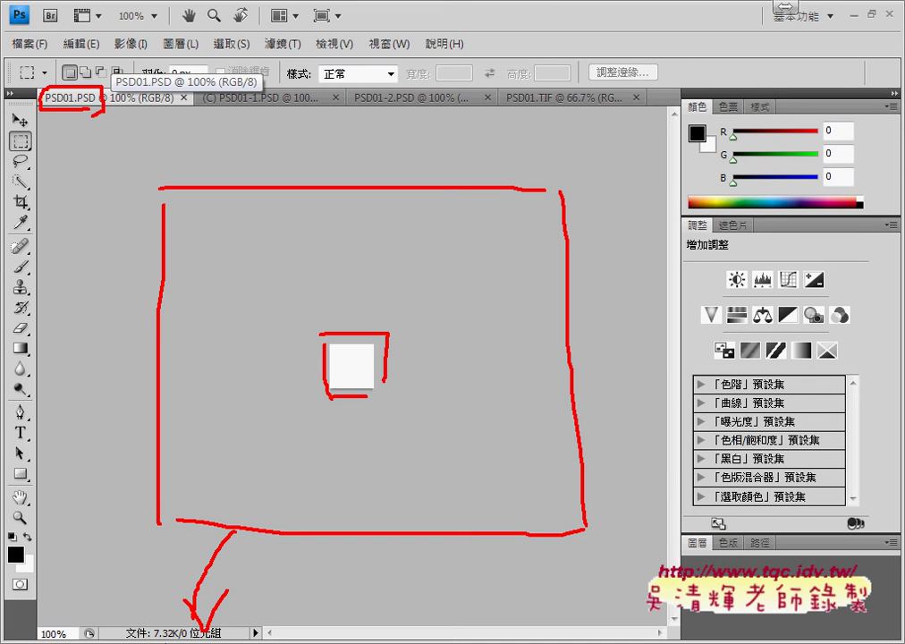
left_click_drag(130, 638, 191, 638)
key("Escape")
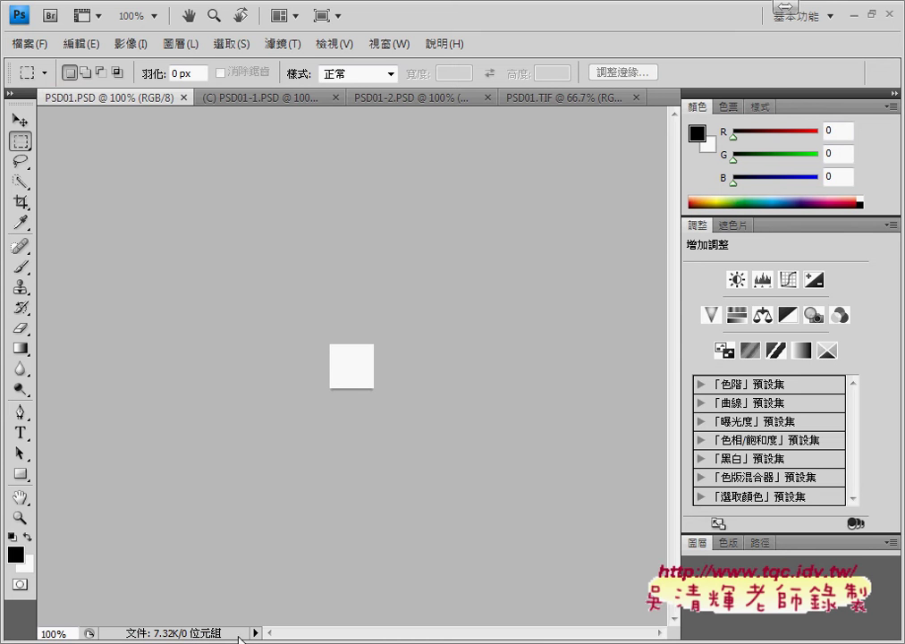
Switch the status bar readout from file size to document dimensions, 1.76 公分 x 1.76 公分 at 72 ppi
left_click_drag(204, 634, 204, 590)
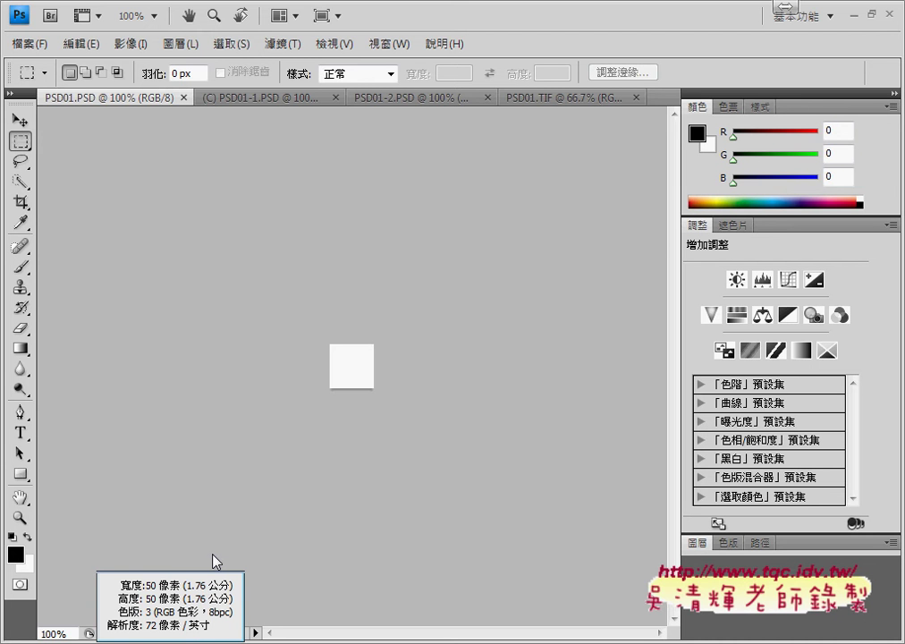
left_click(256, 633)
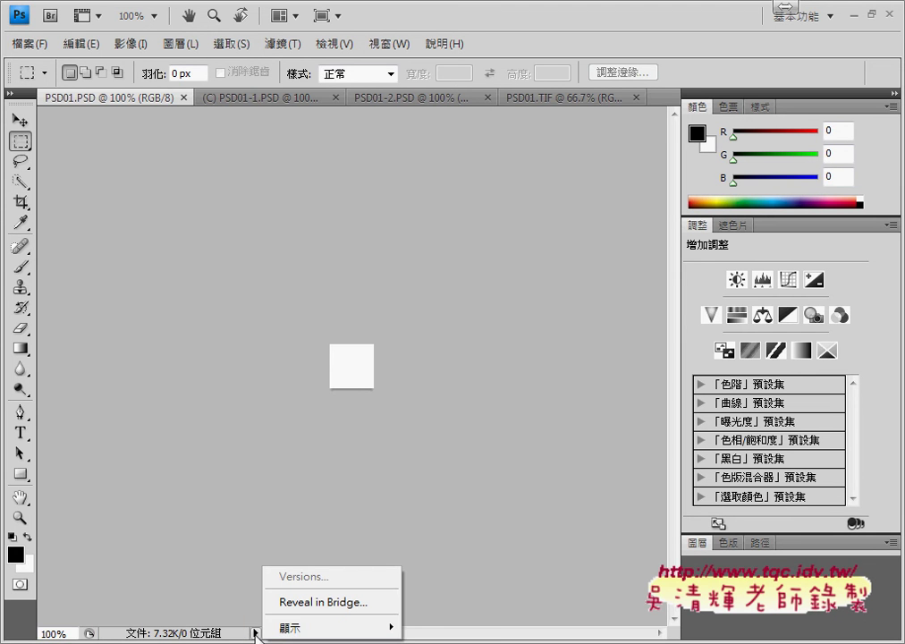
mouse_move(304, 628)
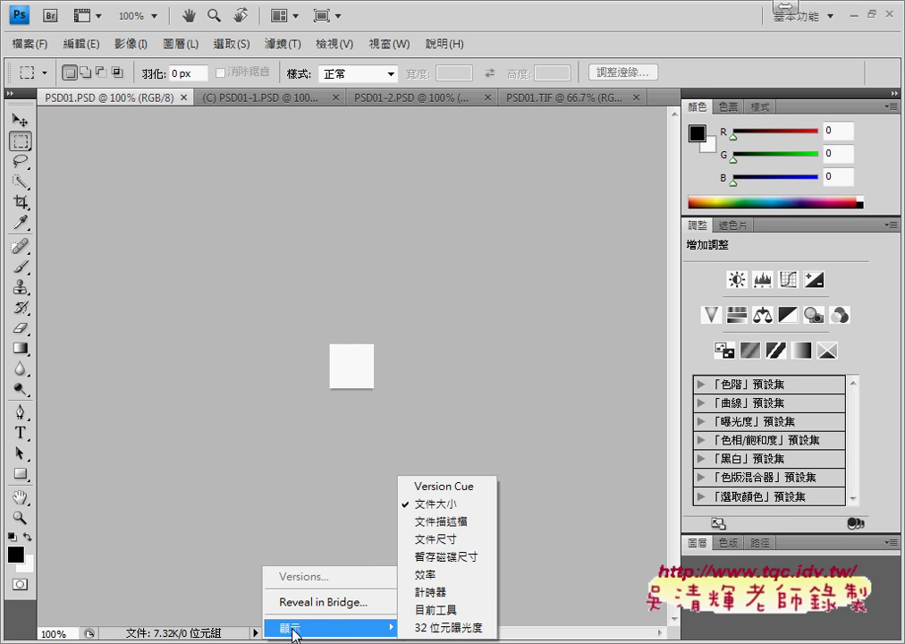
left_click(458, 540)
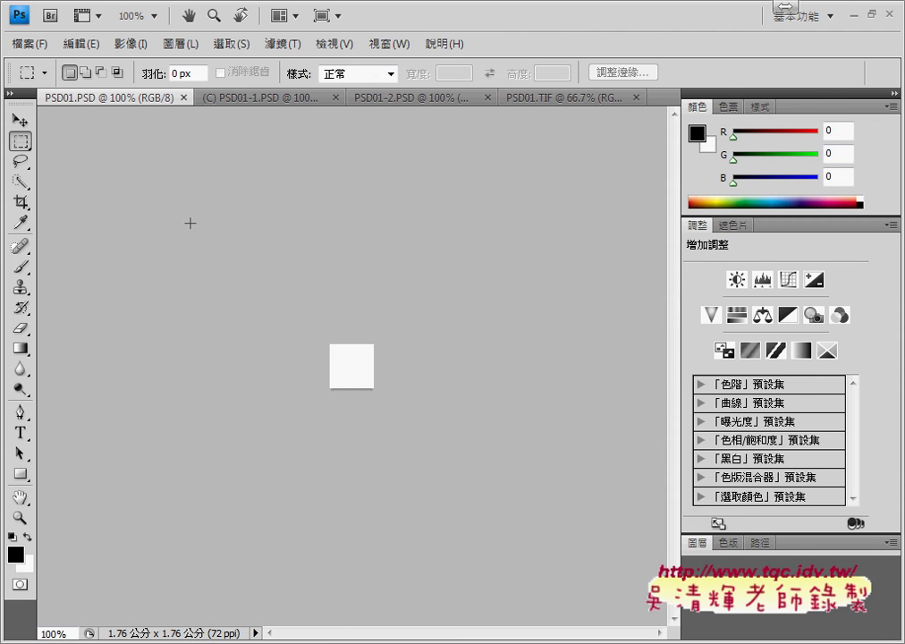
Set the 尺標 unit to 像素 in the 單位和尺標 preferences
left_click(87, 52)
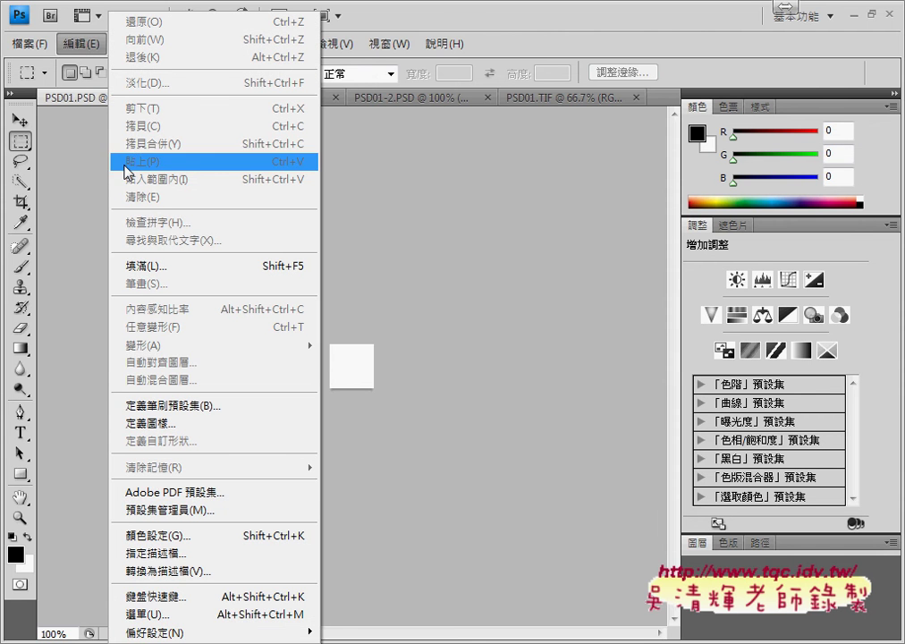
mouse_move(179, 633)
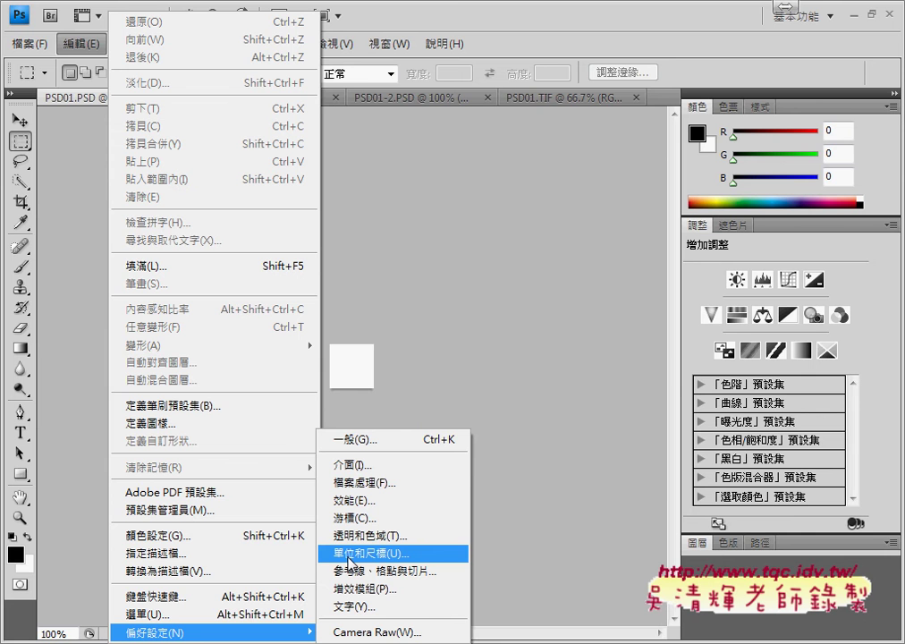
left_click(378, 554)
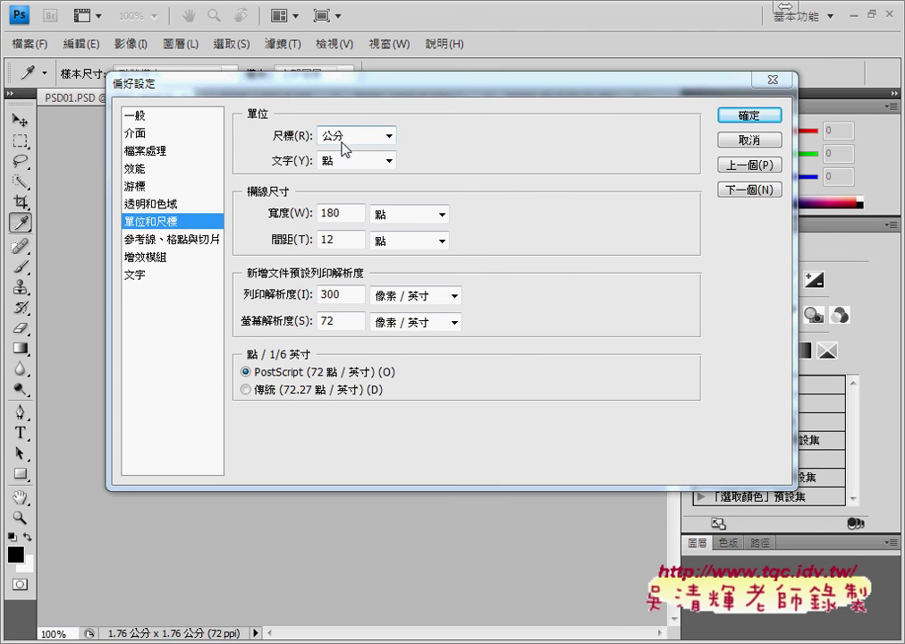
left_click(385, 136)
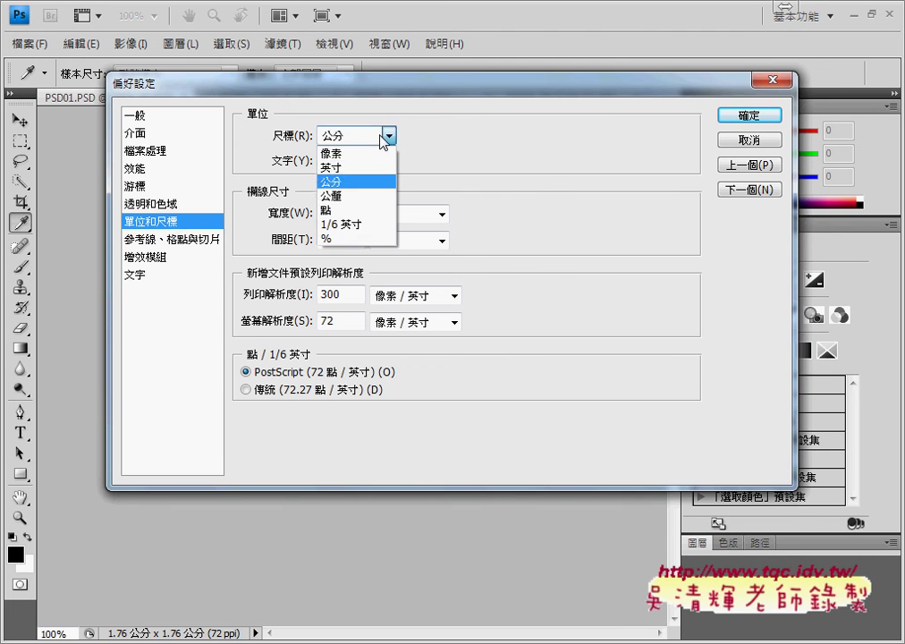
left_click(385, 154)
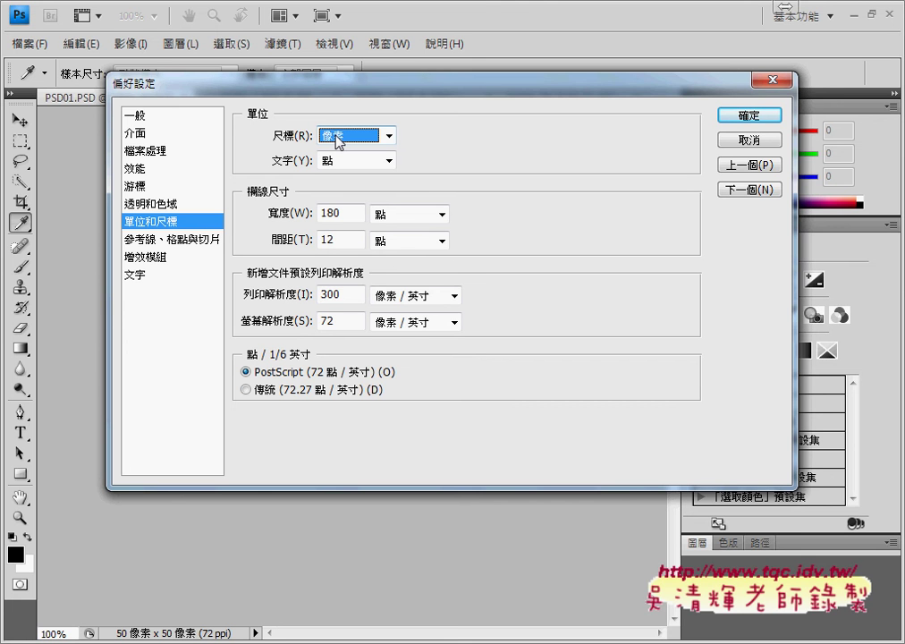
left_click(749, 116)
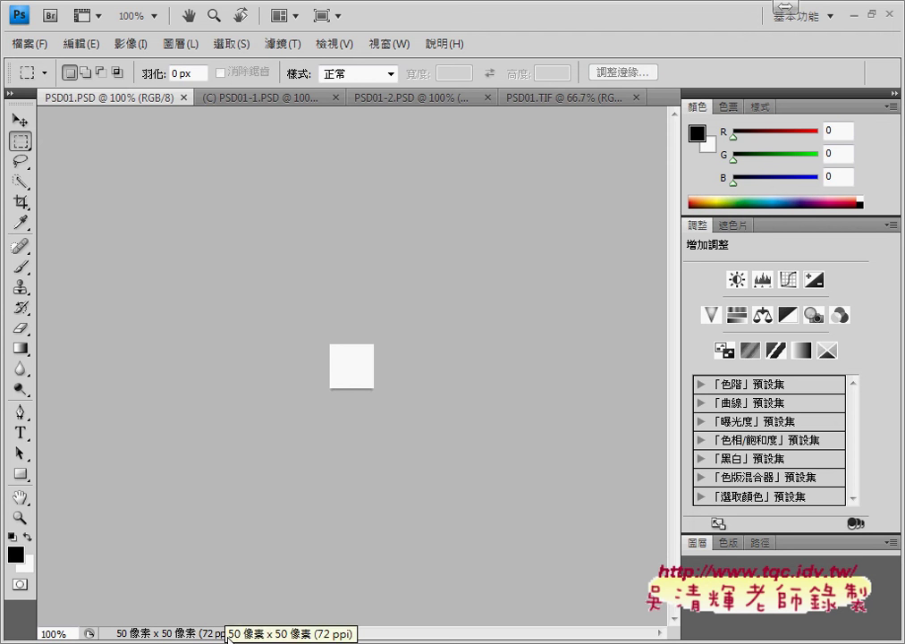
Confirm rulers still use 像素 in 單位和尺標 preferences, cancelling without changes
left_click(81, 43)
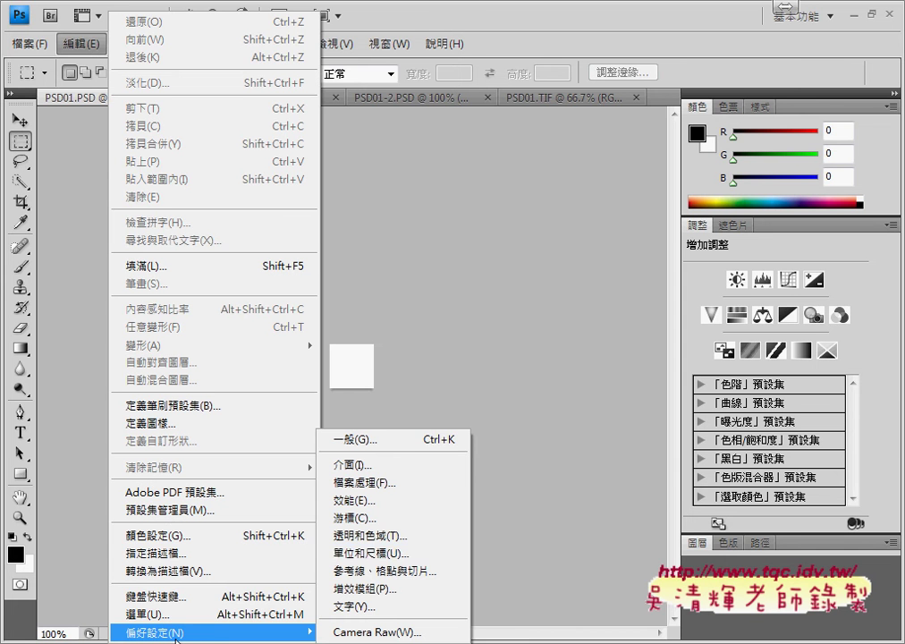
left_click(396, 553)
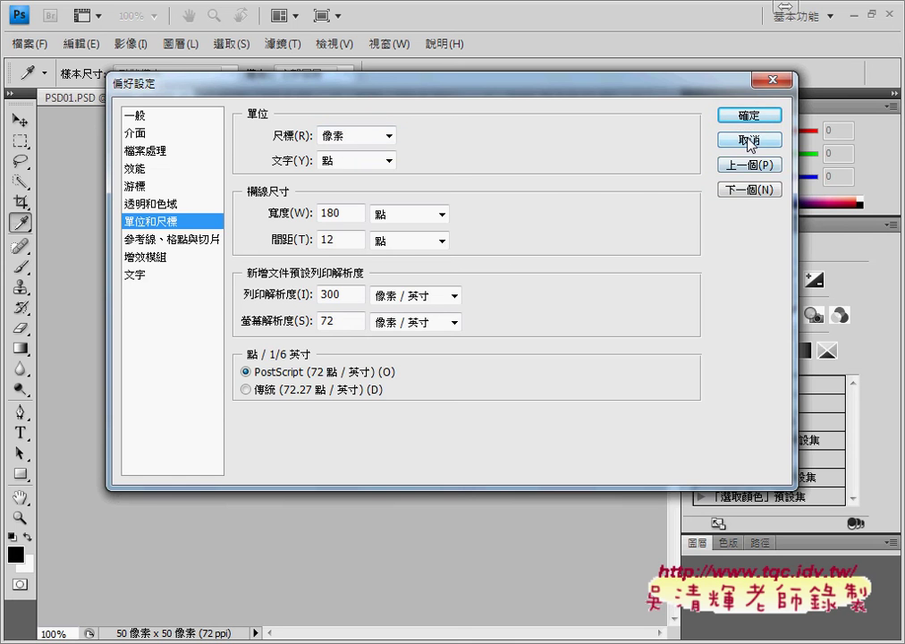
left_click(750, 141)
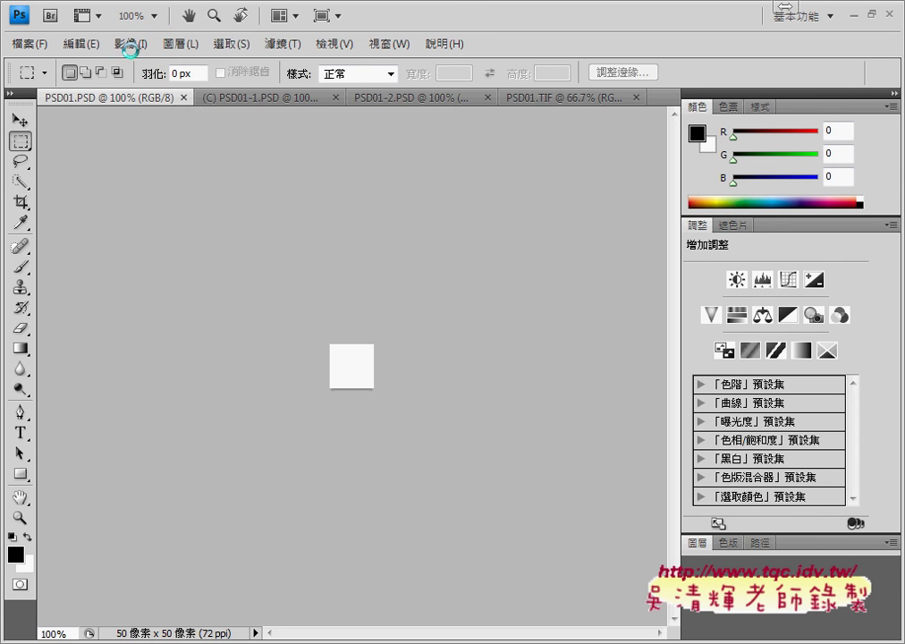
left_click(131, 44)
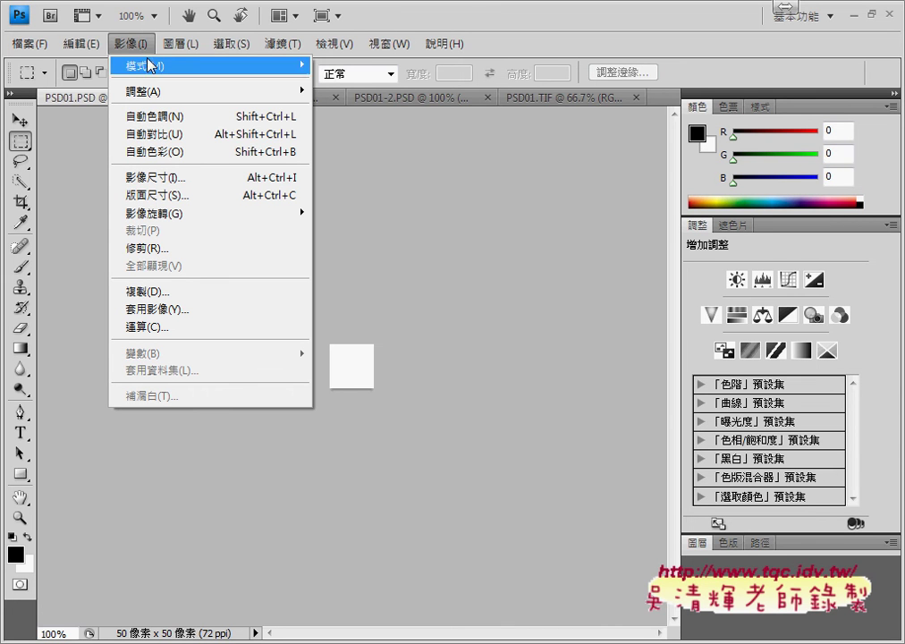
Choose 影像 > 影像尺寸 to open Image Size for the 50×50 px document
left_click(157, 181)
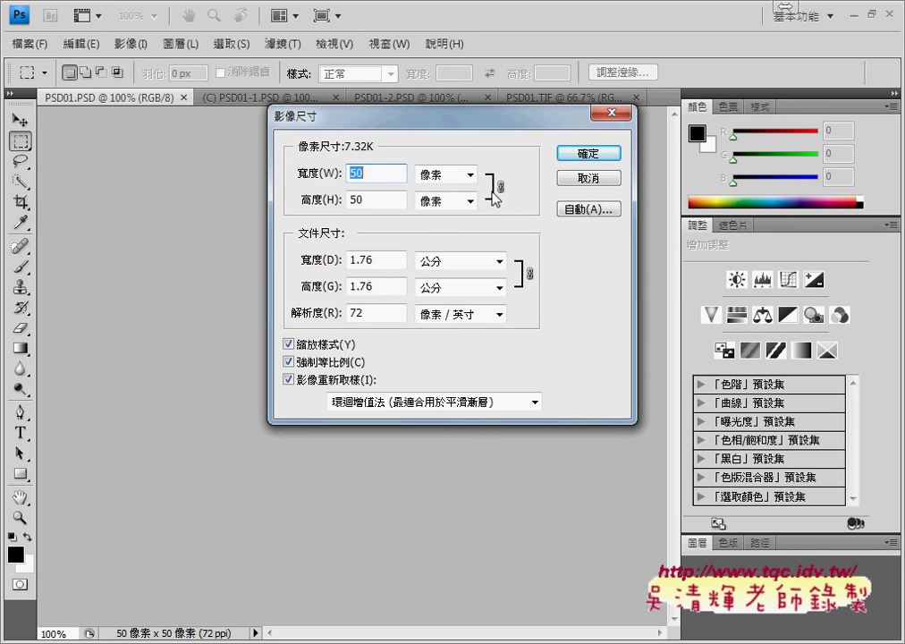
Set the image Width to 800 pixels, letting Height follow to 800, and apply
type("8")
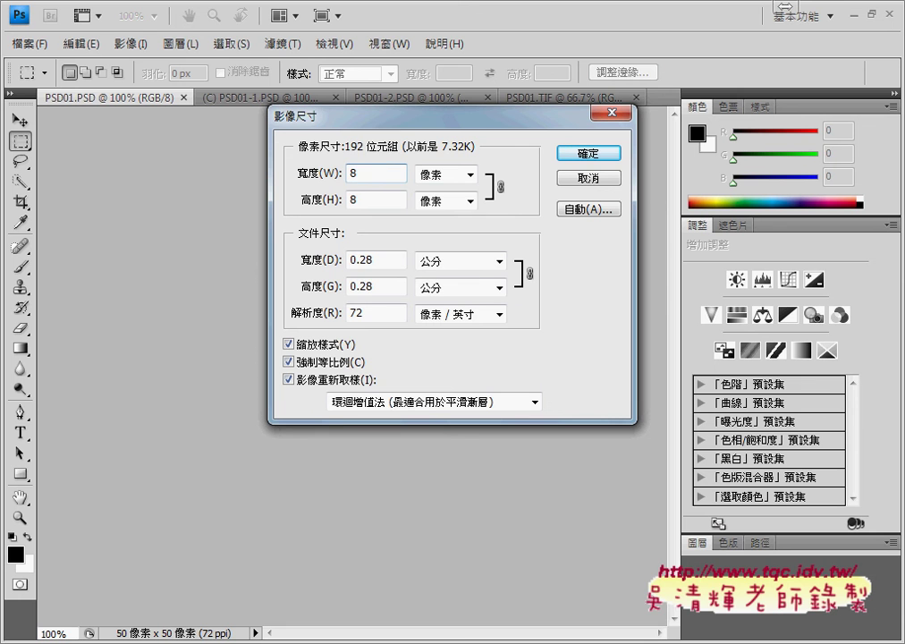
type("00")
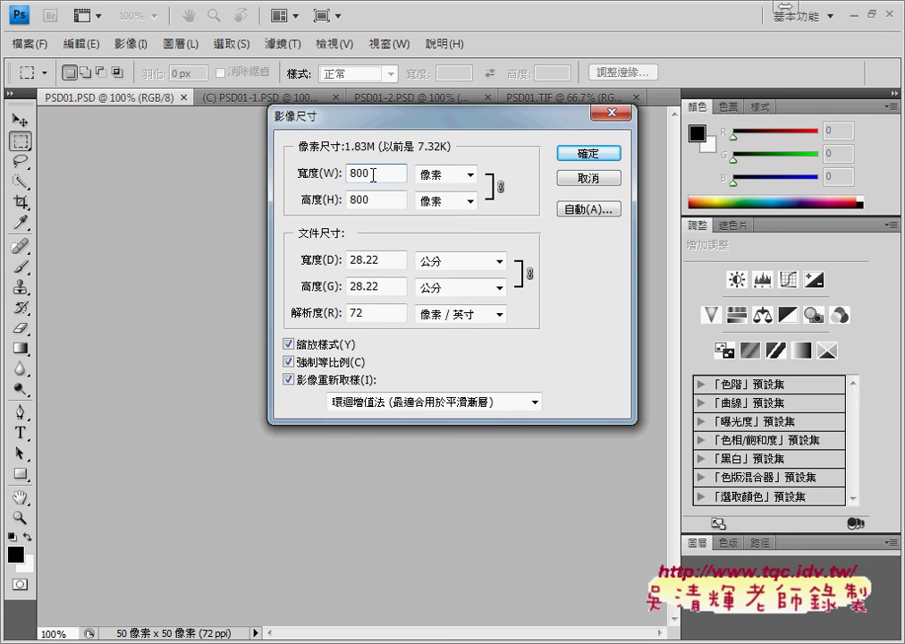
left_click(324, 366)
type("50")
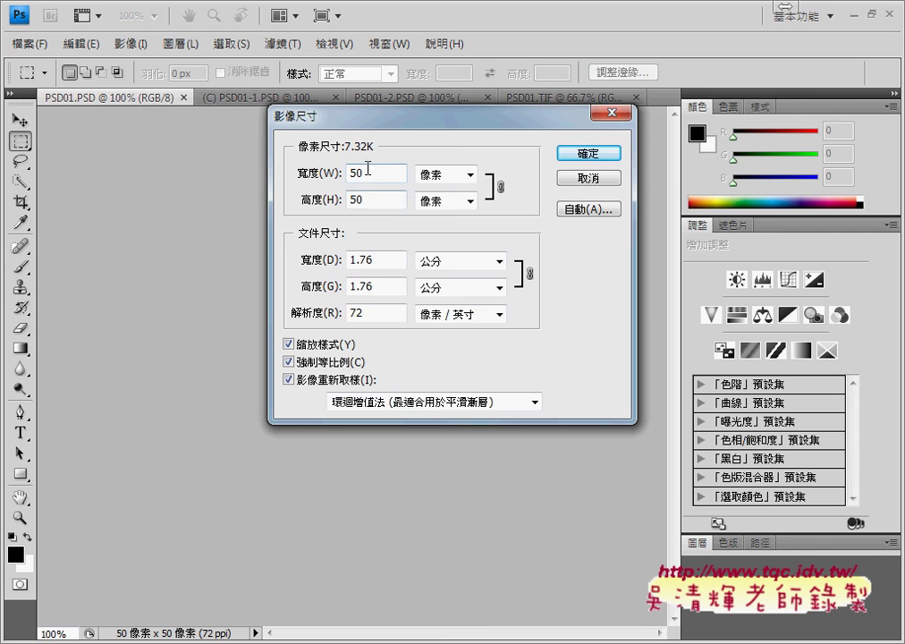
left_click(341, 173)
type("800")
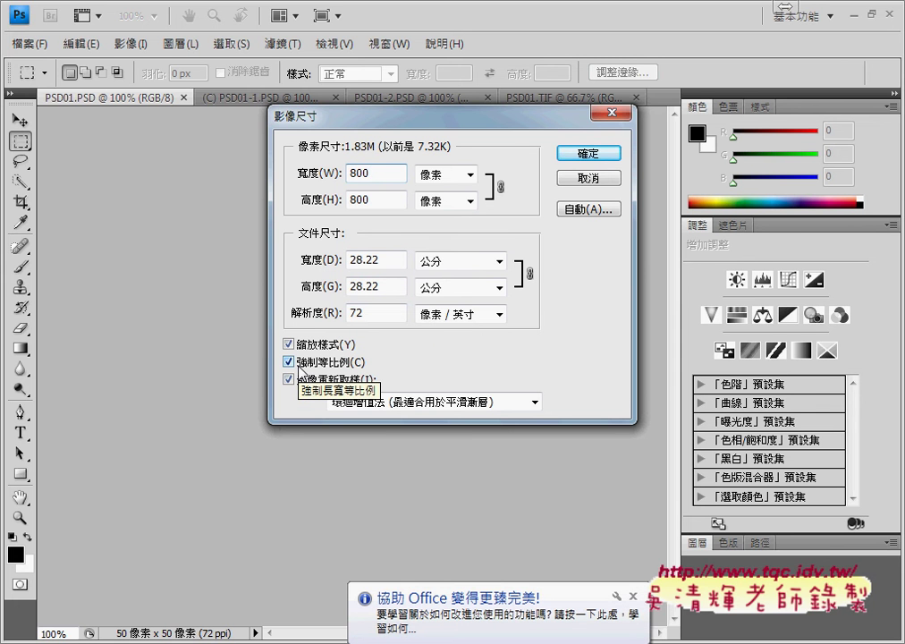
left_click(595, 157)
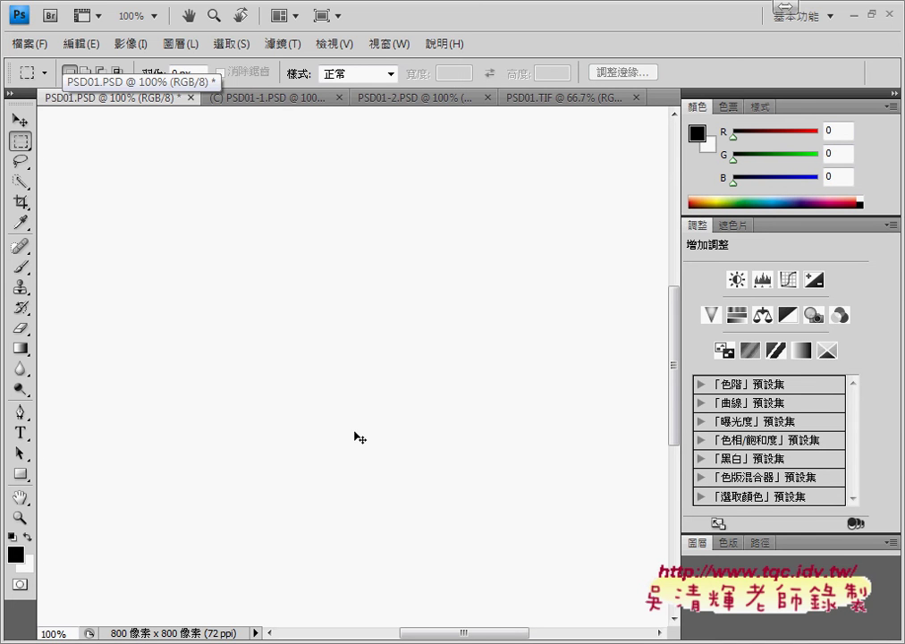
Zoom the 800×800 canvas in and out to 50%, then bring up PSD01.TIF
key("ctrl+minus")
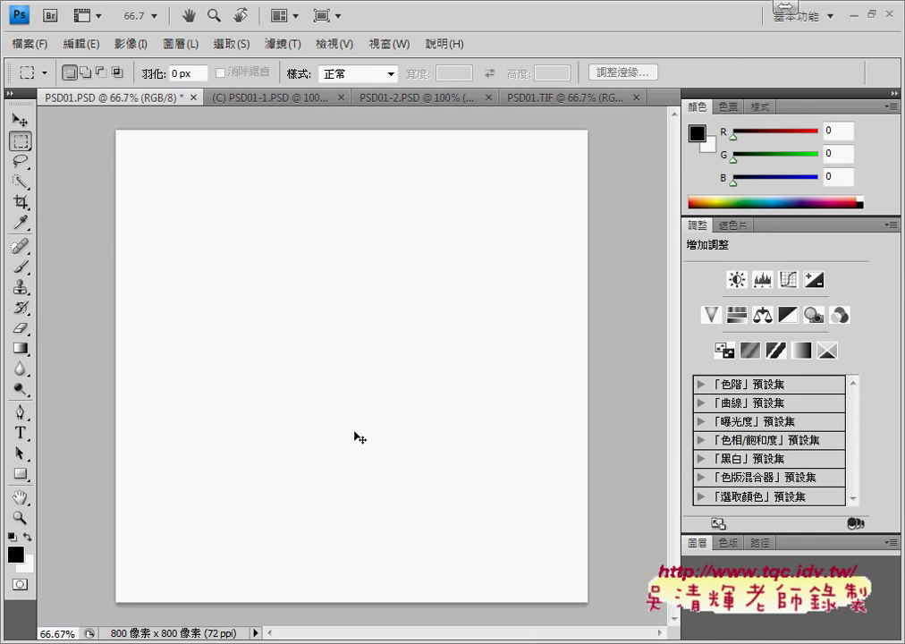
key("ctrl+minus")
key("ctrl+minus")
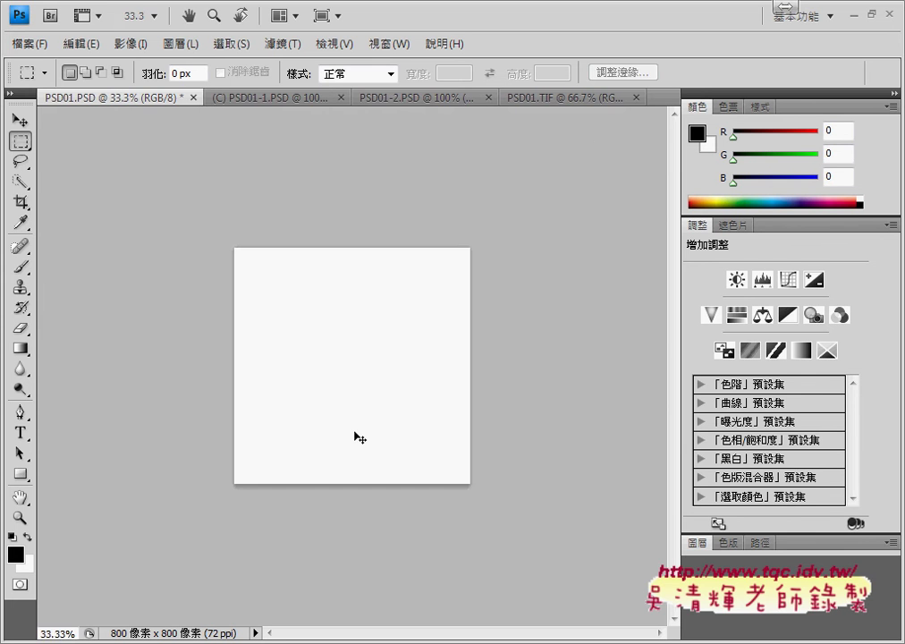
key("ctrl+minus")
key("ctrl+minus")
key("ctrl+minus")
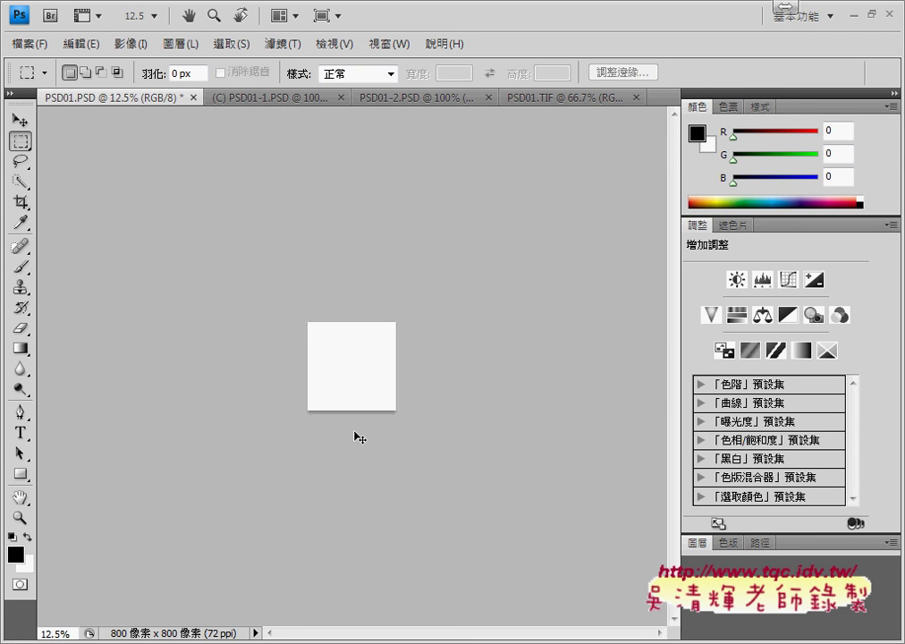
key("ctrl+plus")
key("ctrl+plus")
key("ctrl+plus")
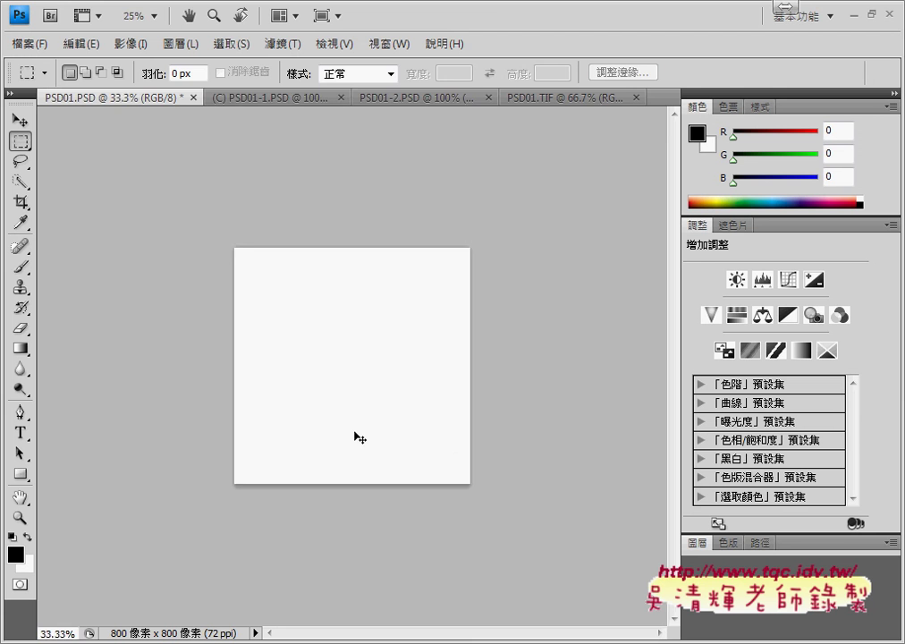
key("ctrl+plus")
key("ctrl+minus")
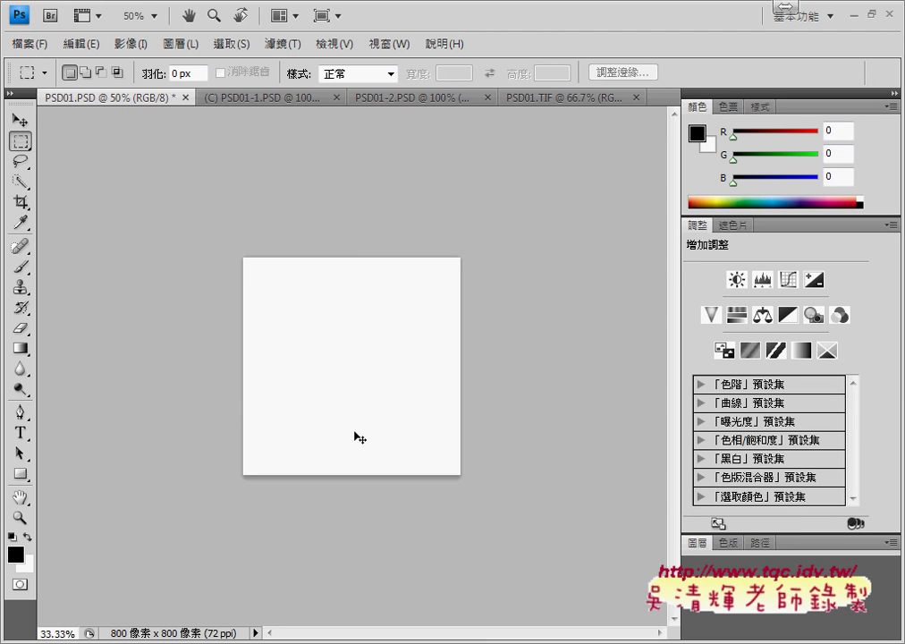
key("ctrl+minus")
key("ctrl+minus")
key("ctrl+plus")
key("ctrl+plus")
key("ctrl+plus")
key("ctrl+plus")
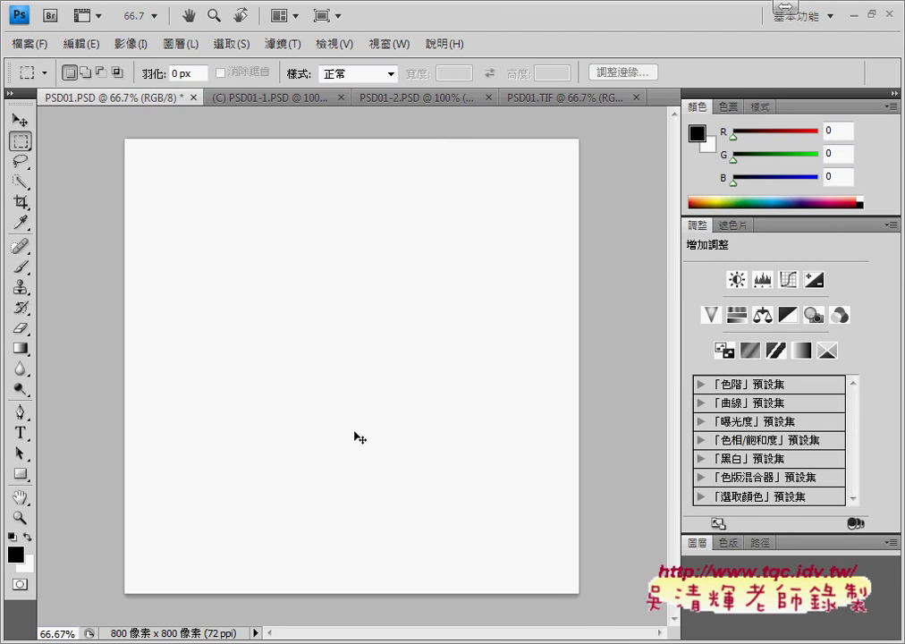
key("ctrl+minus")
key("ctrl+minus")
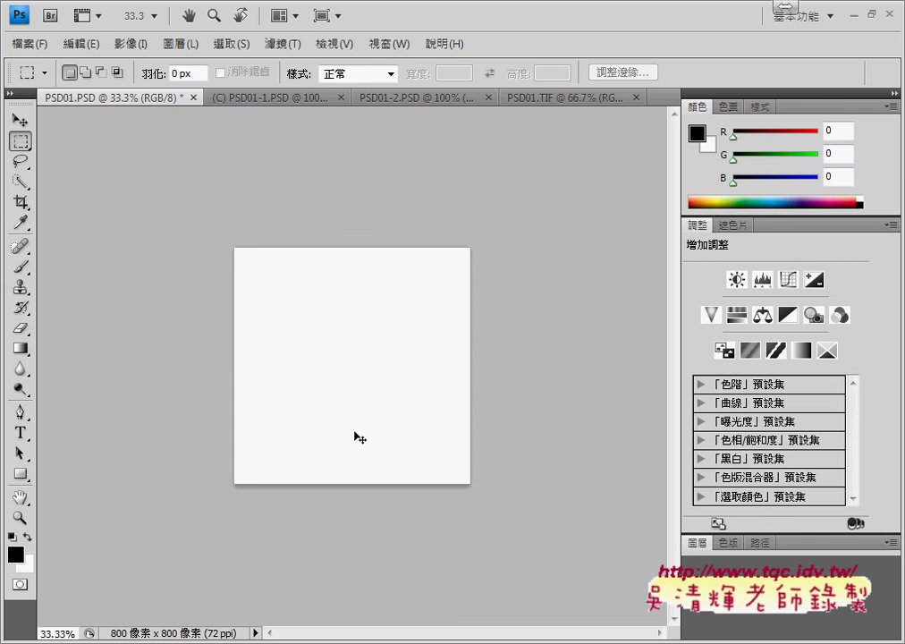
key("ctrl+plus")
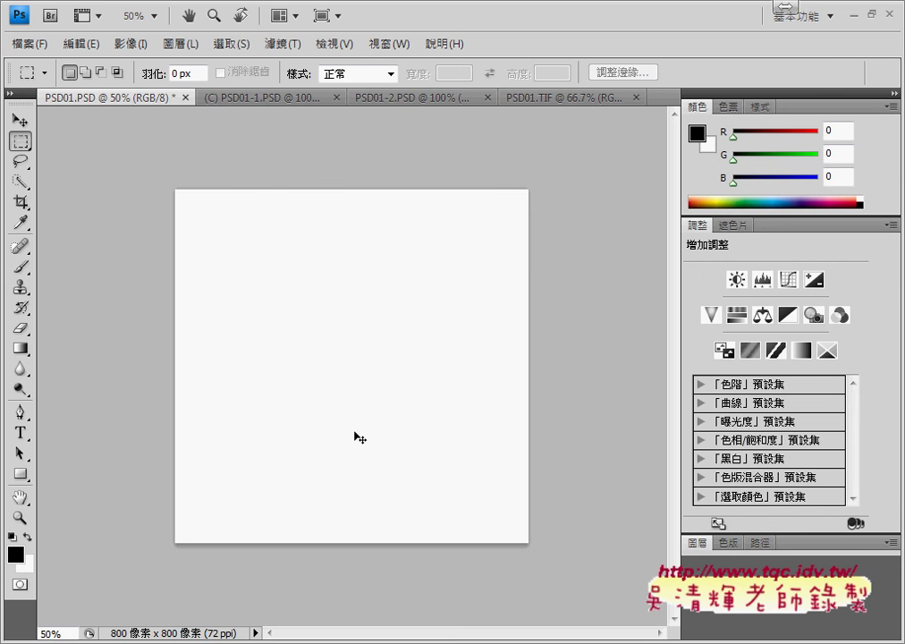
key("ctrl+plus")
key("ctrl+plus")
key("ctrl+plus")
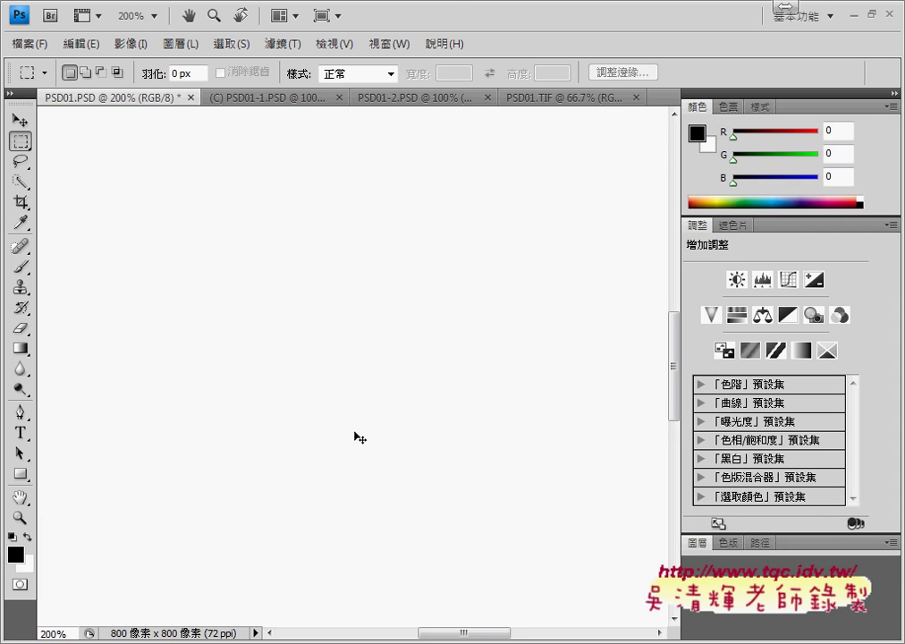
key("ctrl+minus")
key("ctrl+minus")
key("ctrl+minus")
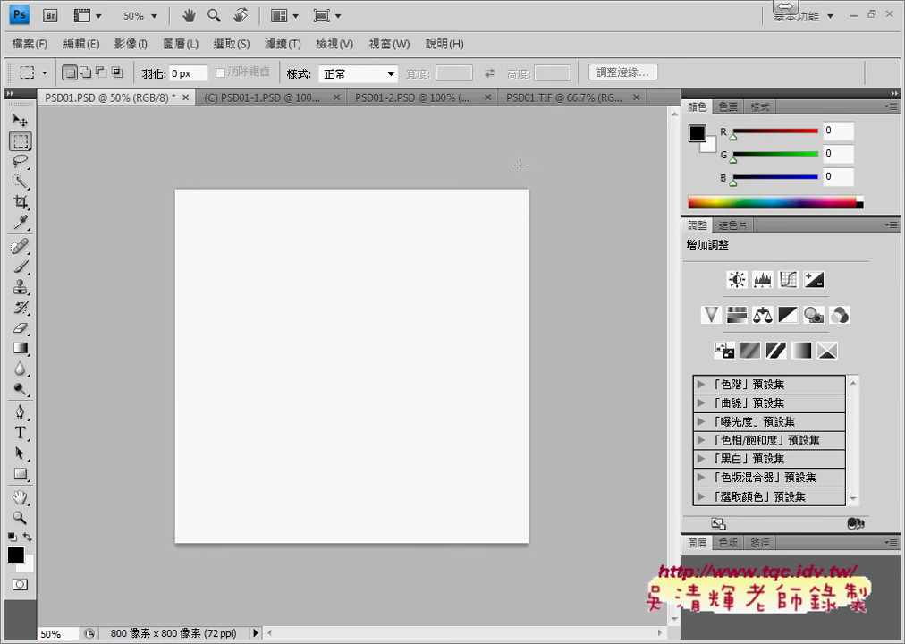
left_click(558, 98)
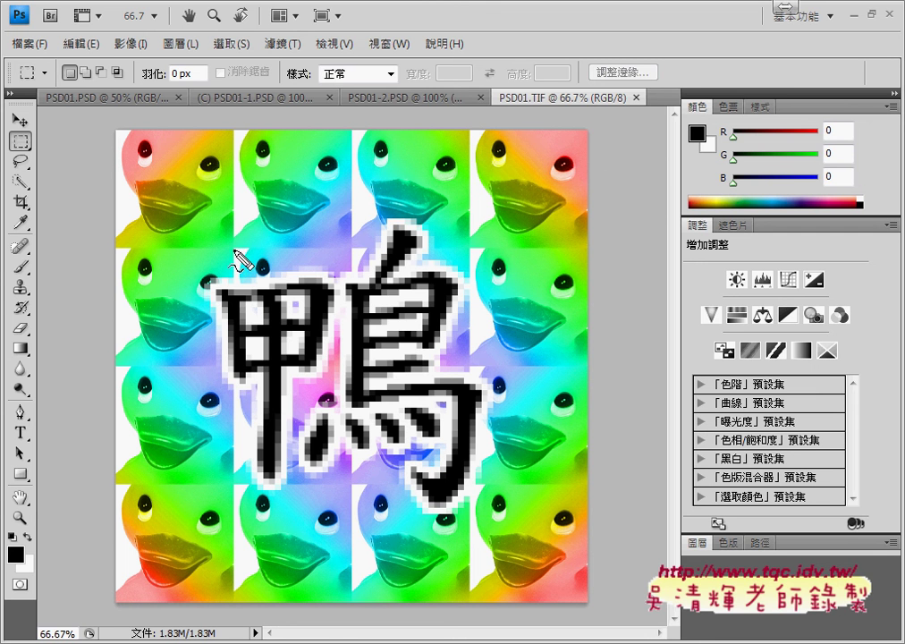
Drag across the PSD01.TIF duck tiles to examine them, then switch back to PSD01.PSD
mouse_move(235, 248)
left_mouse_down()
mouse_move(122, 250)
mouse_move(109, 130)
mouse_move(247, 124)
mouse_move(252, 252)
mouse_move(206, 245)
left_mouse_up()
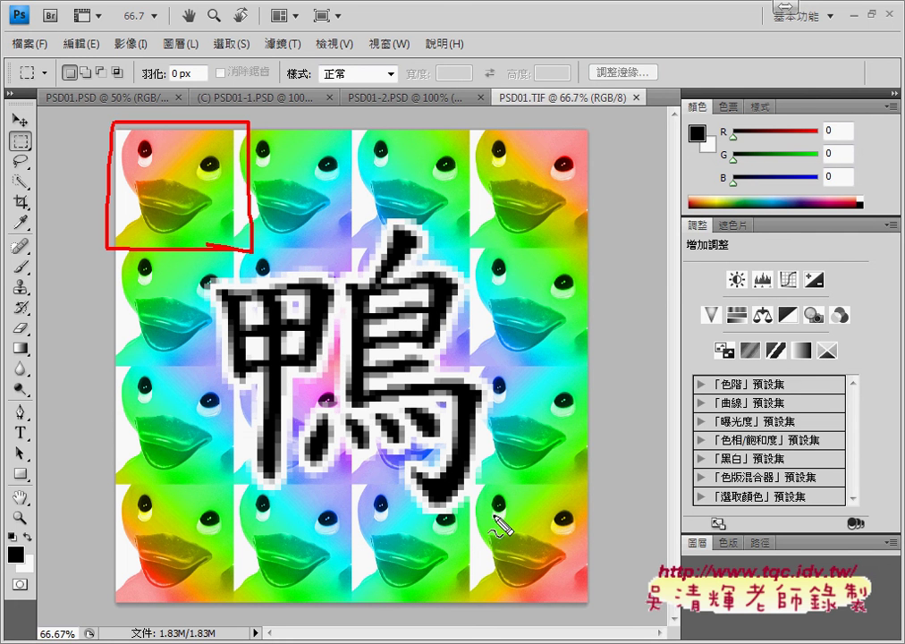
left_click_drag(221, 274, 215, 439)
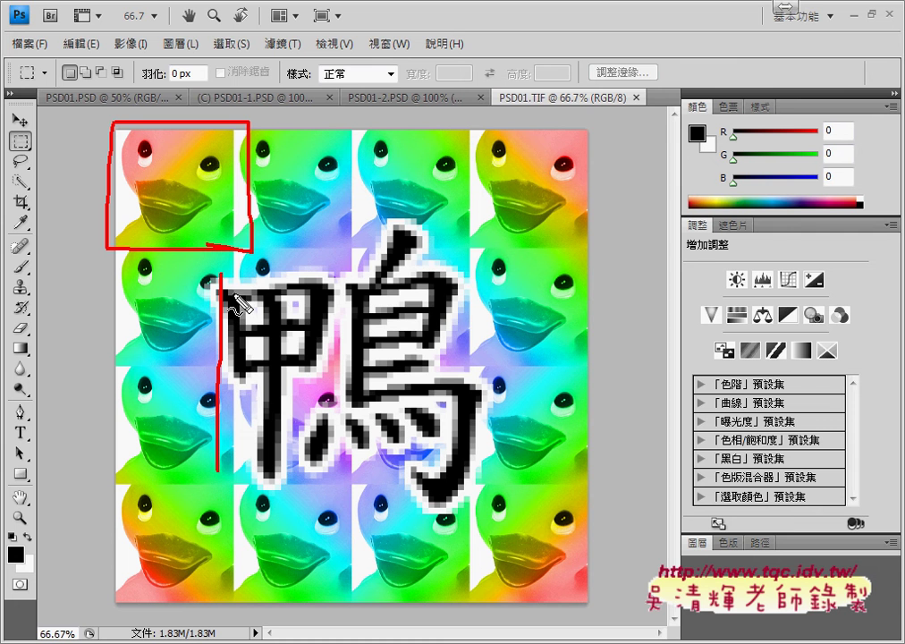
left_click_drag(259, 262, 474, 455)
left_click_drag(253, 468, 461, 483)
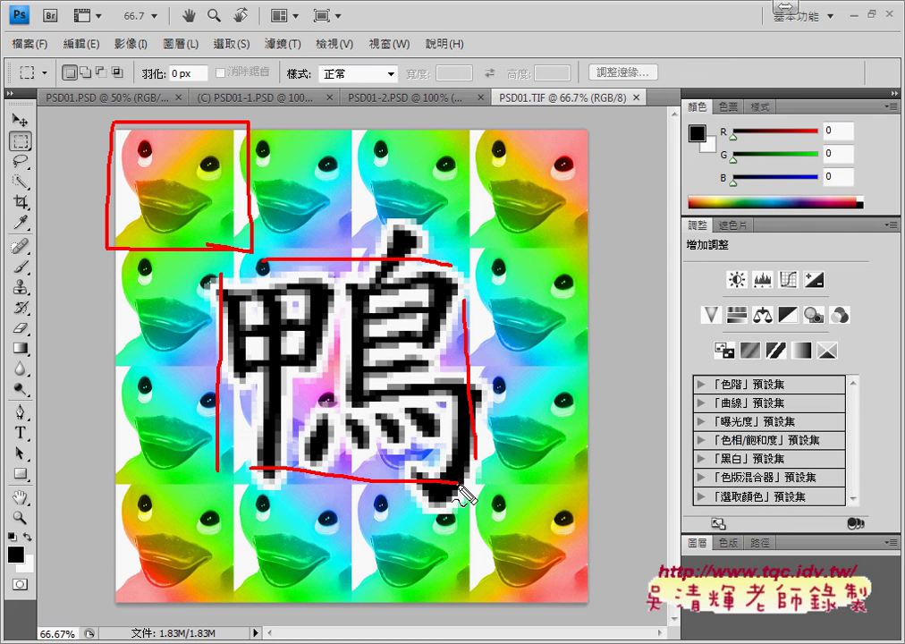
mouse_move(346, 145)
left_mouse_down()
mouse_move(114, 287)
mouse_move(177, 399)
mouse_move(284, 548)
left_mouse_up()
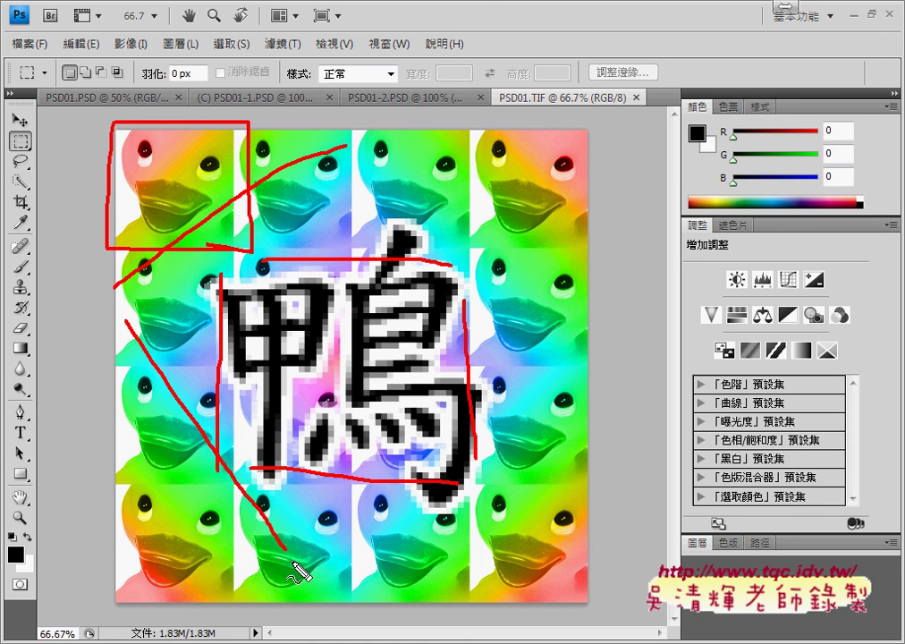
left_click_drag(334, 578, 614, 483)
left_click_drag(433, 174, 580, 432)
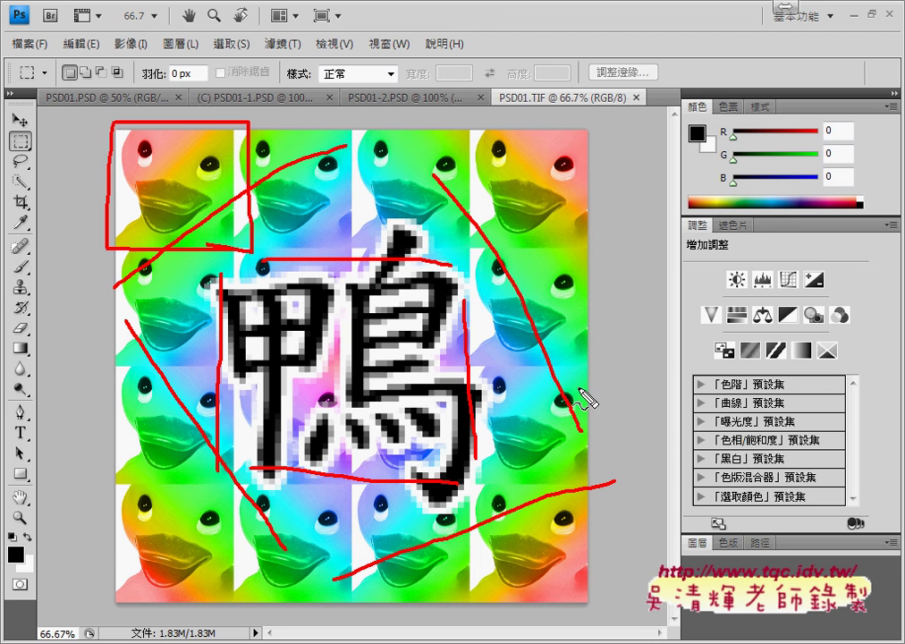
key("Escape")
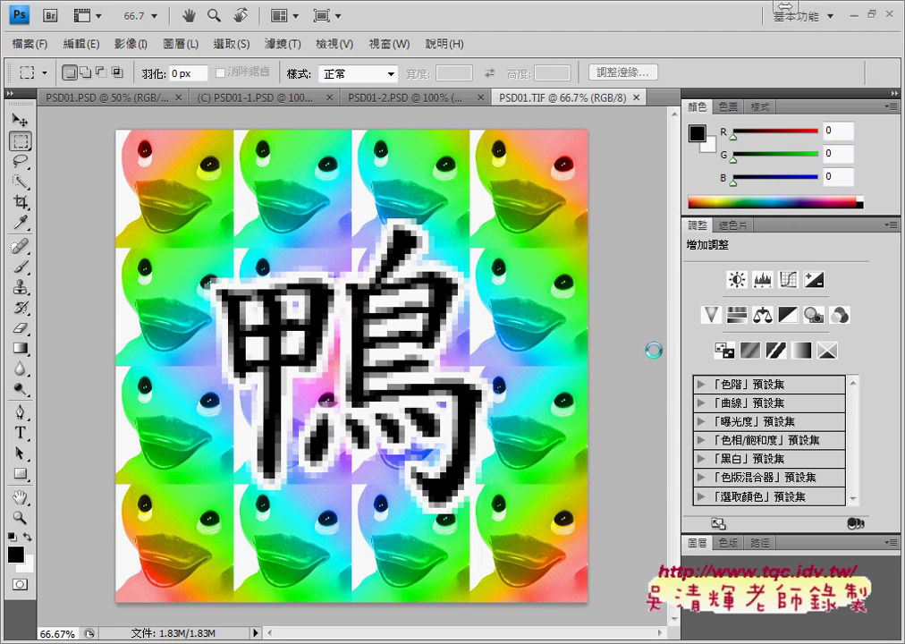
left_click(96, 104)
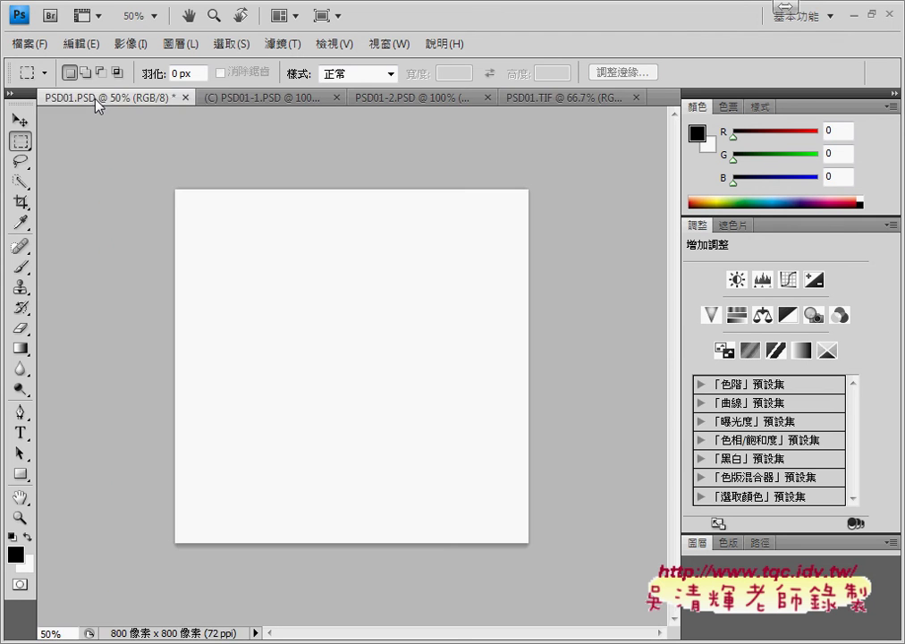